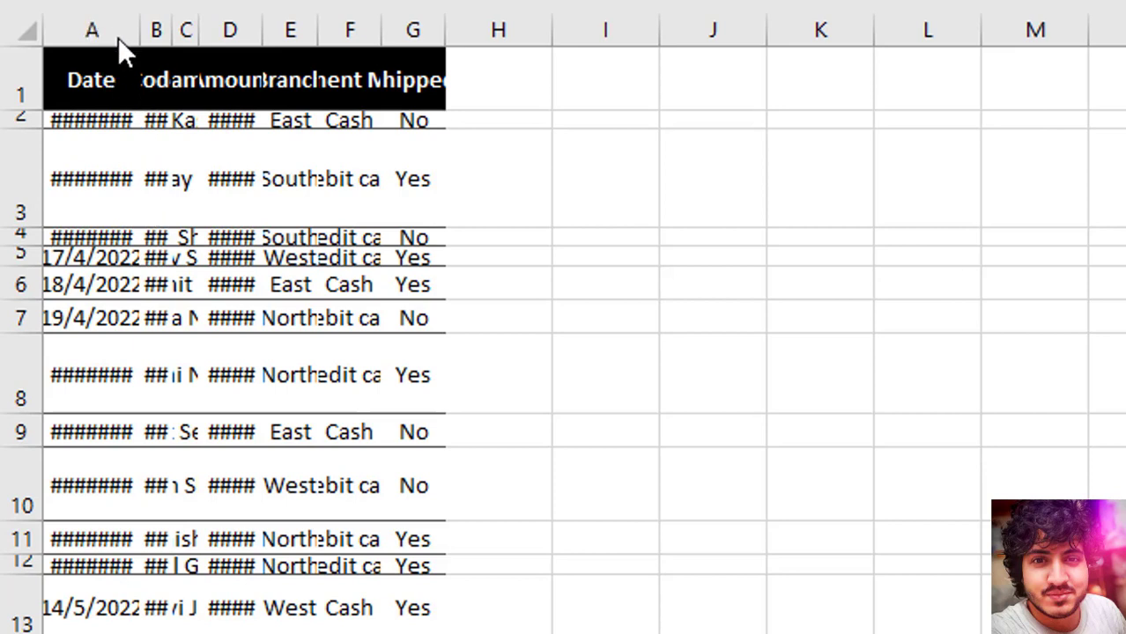
# - Widen the Name, Amount and Branch columns so their values show in full
pyautogui.click(229, 81)
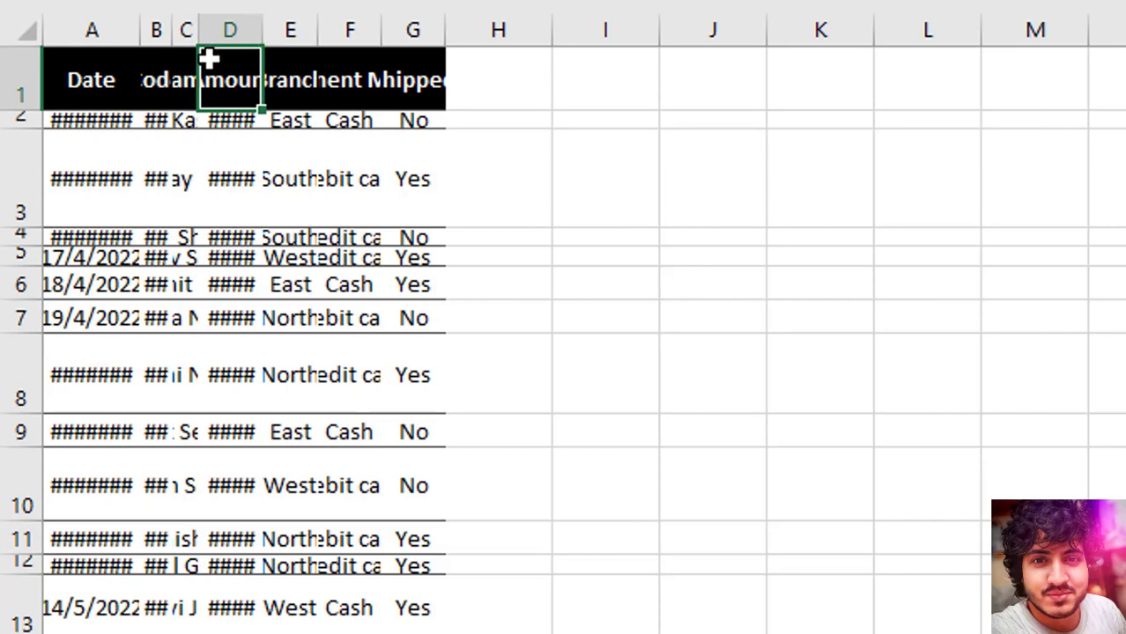
pyautogui.click(156, 71)
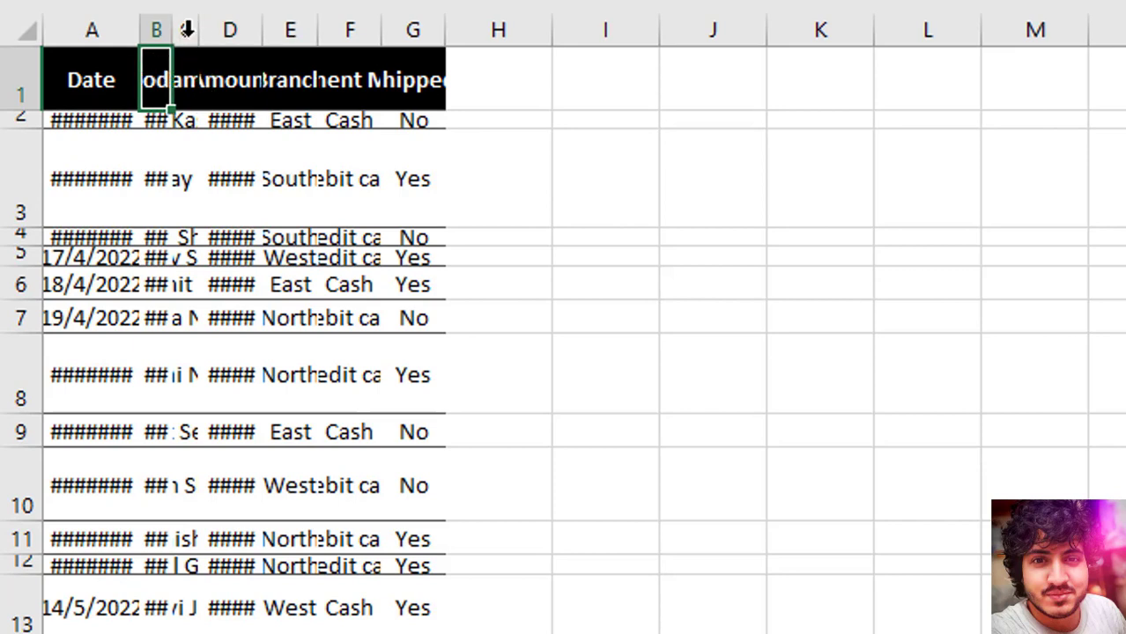
pyautogui.click(188, 30)
pyautogui.moveTo(201, 30); pyautogui.dragTo(412, 30)
pyautogui.click(238, 75)
pyautogui.click(321, 33)
pyautogui.moveTo(276, 38); pyautogui.dragTo(337, 35)
pyautogui.moveTo(531, 39); pyautogui.dragTo(727, 31)
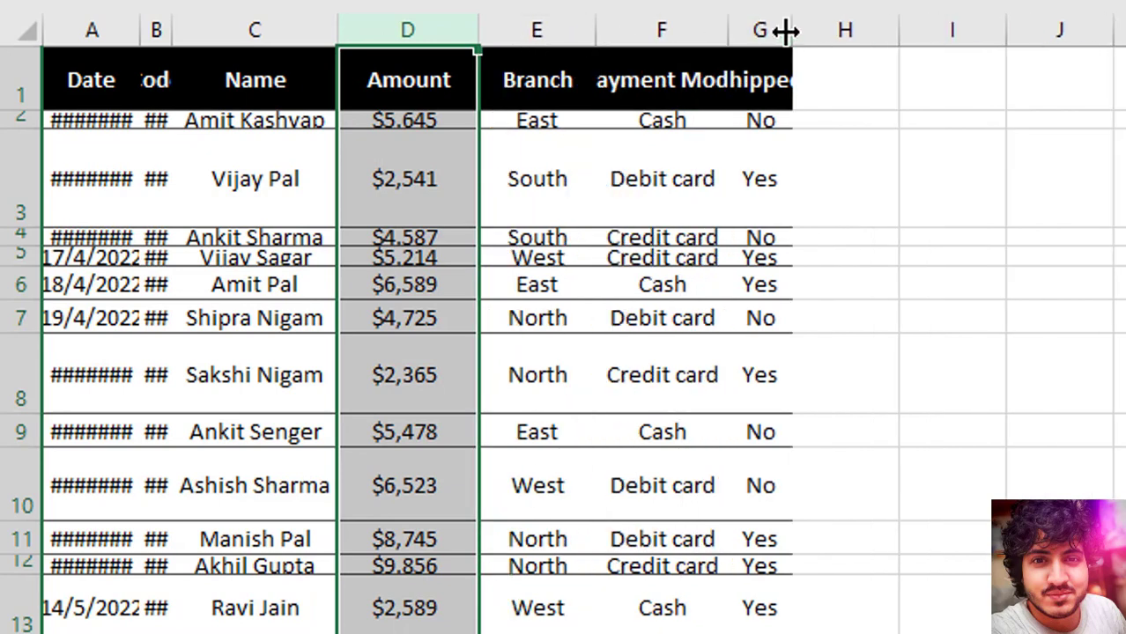
# - Adjust the heights of rows 2–4, then clear the Amount column selection
pyautogui.moveTo(24, 129); pyautogui.dragTo(23, 157)
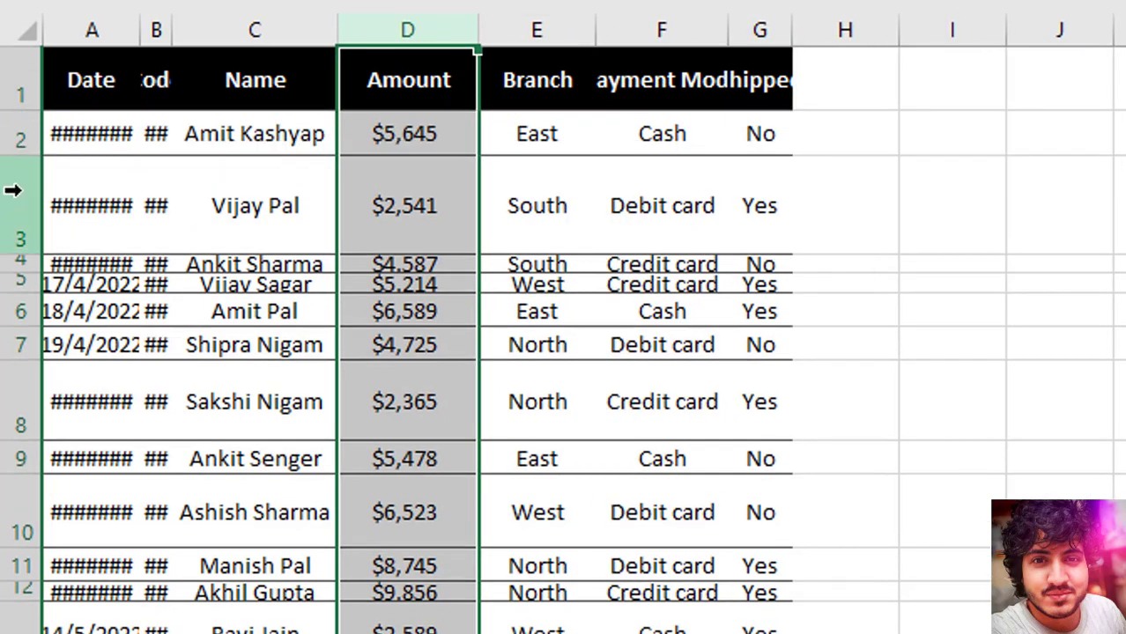
pyautogui.moveTo(20, 249)
pyautogui.mouseDown()
pyautogui.moveTo(23, 183)
pyautogui.moveTo(25, 227)
pyautogui.mouseUp()
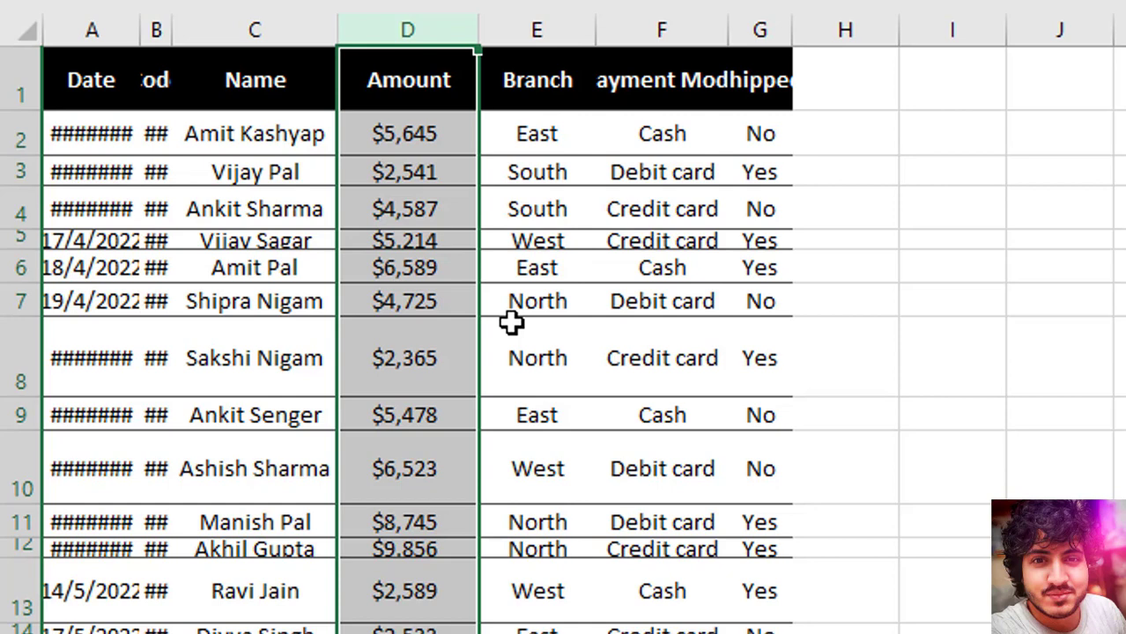
pyautogui.click(304, 233)
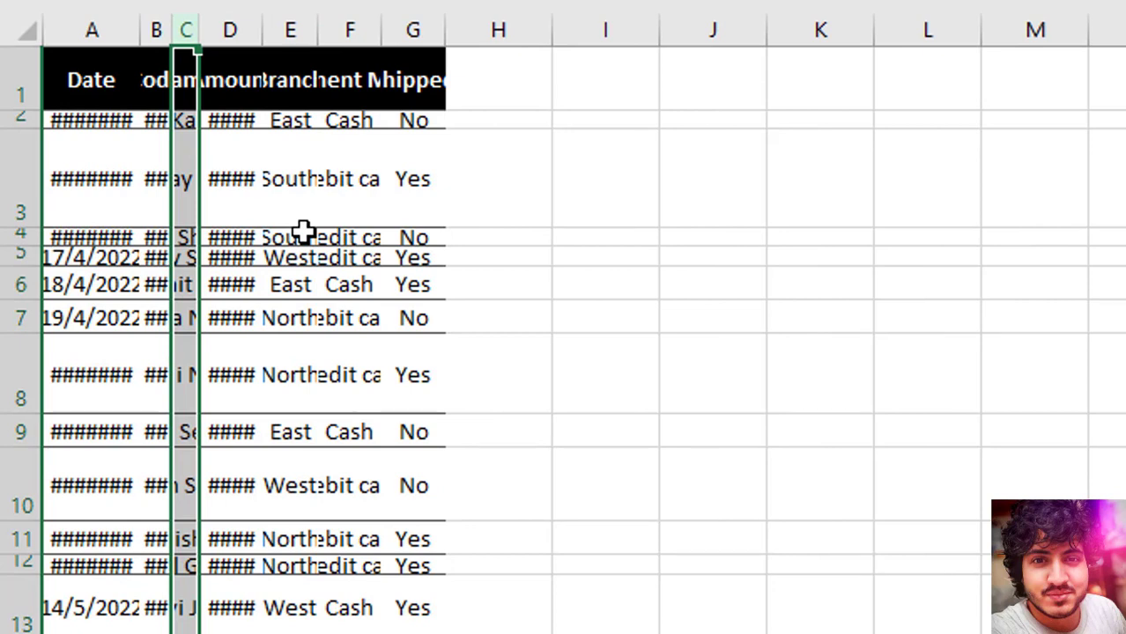
# - Select the entire sheet with the Select All corner
pyautogui.click(28, 32)
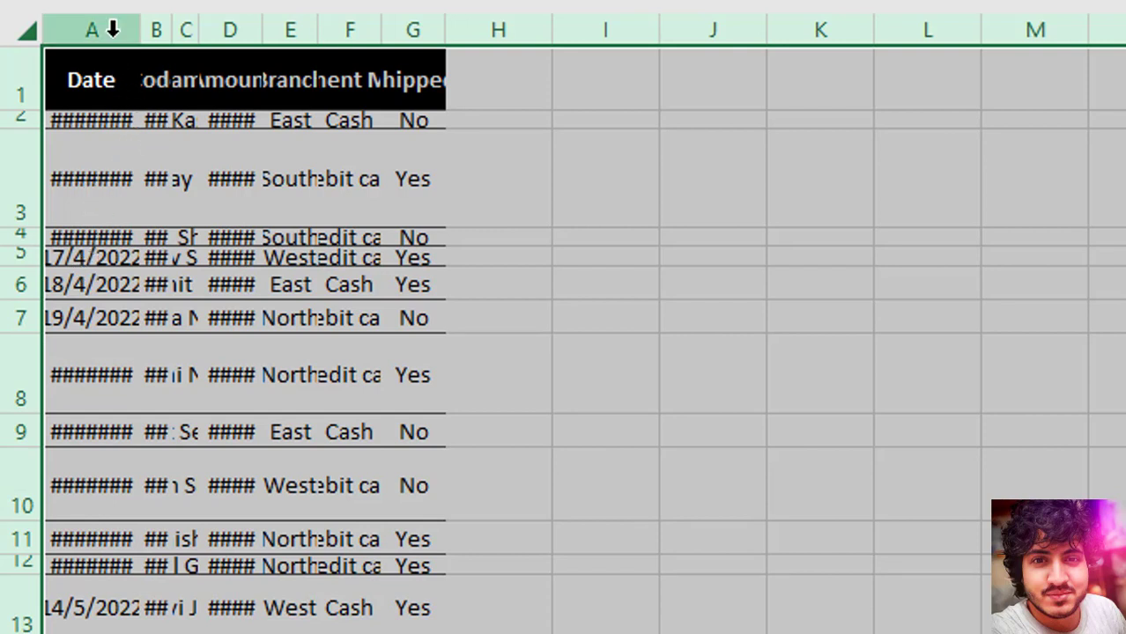
# - AutoFit every column width and row height so dates, names and amounts show at even heights
pyautogui.moveTo(178, 30); pyautogui.dragTo(199, 30)
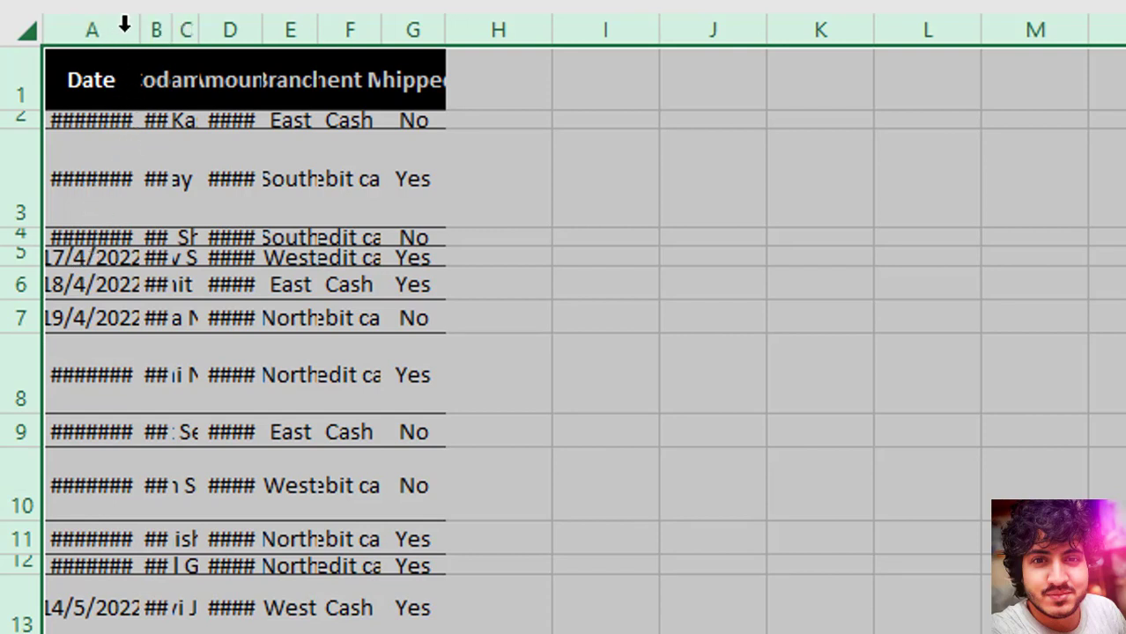
pyautogui.click(107, 20)
pyautogui.doubleClick(141, 25)
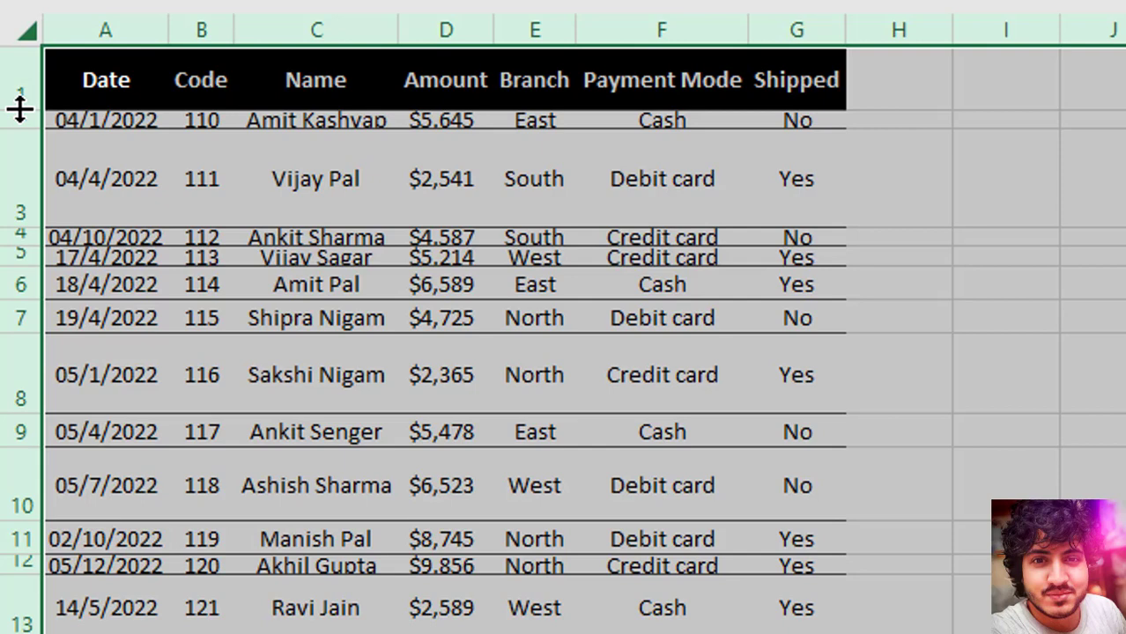
pyautogui.doubleClick(20, 107)
# - Select the full names in C2:C15, after briefly selecting the table and Code values
pyautogui.click(181, 126)
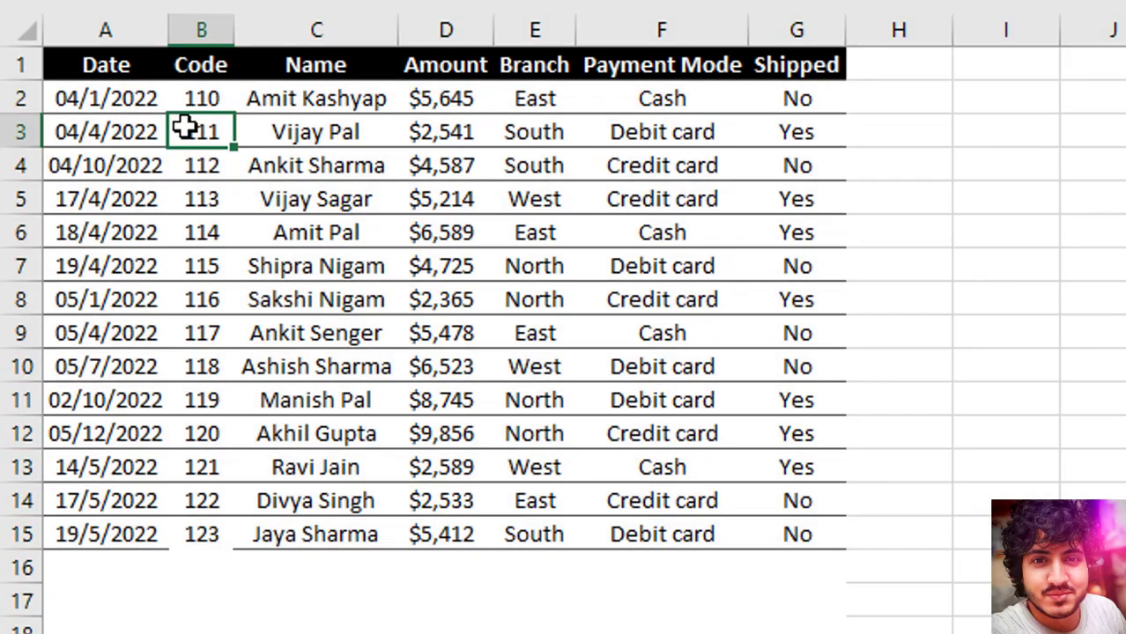
pyautogui.moveTo(92, 68)
pyautogui.mouseDown()
pyautogui.moveTo(602, 321)
pyautogui.moveTo(799, 527)
pyautogui.mouseUp()
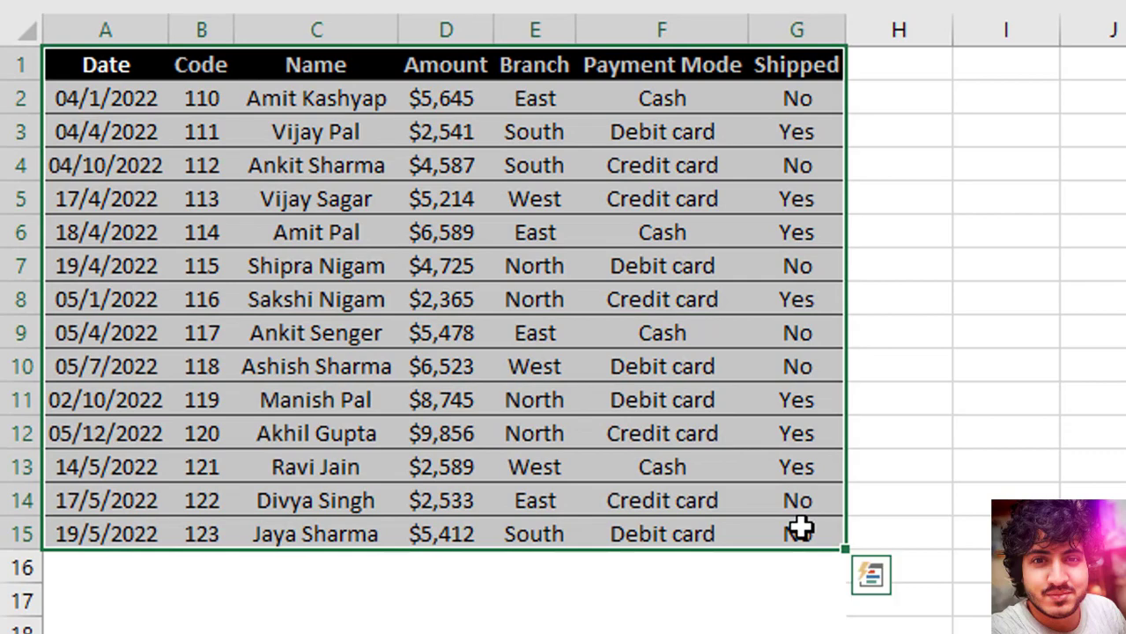
pyautogui.click(800, 527)
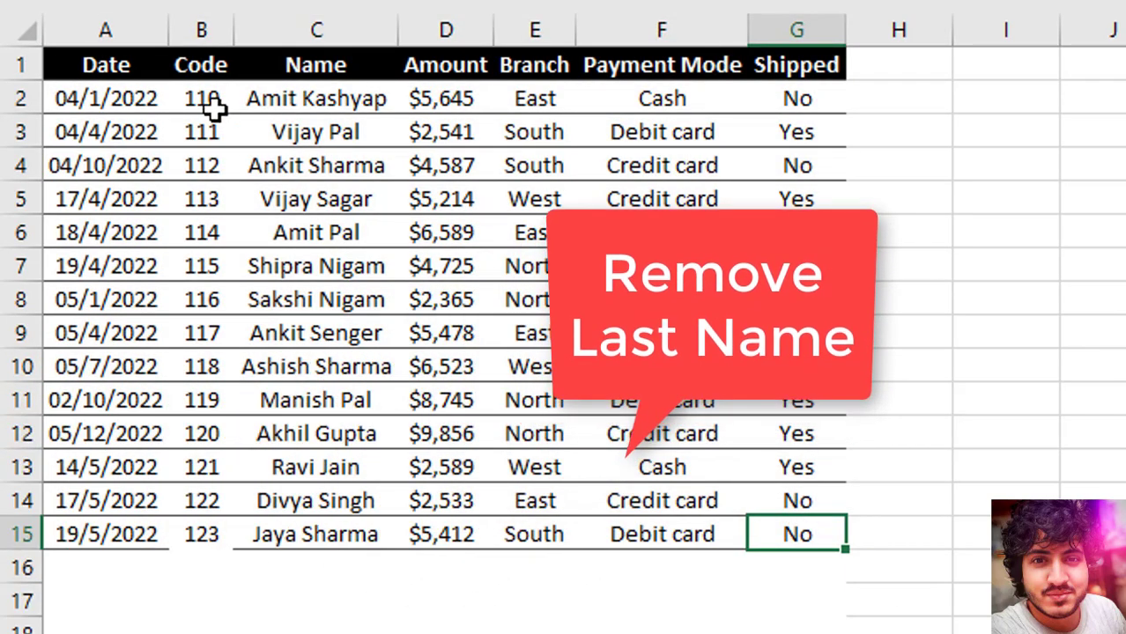
pyautogui.moveTo(218, 105); pyautogui.dragTo(202, 529)
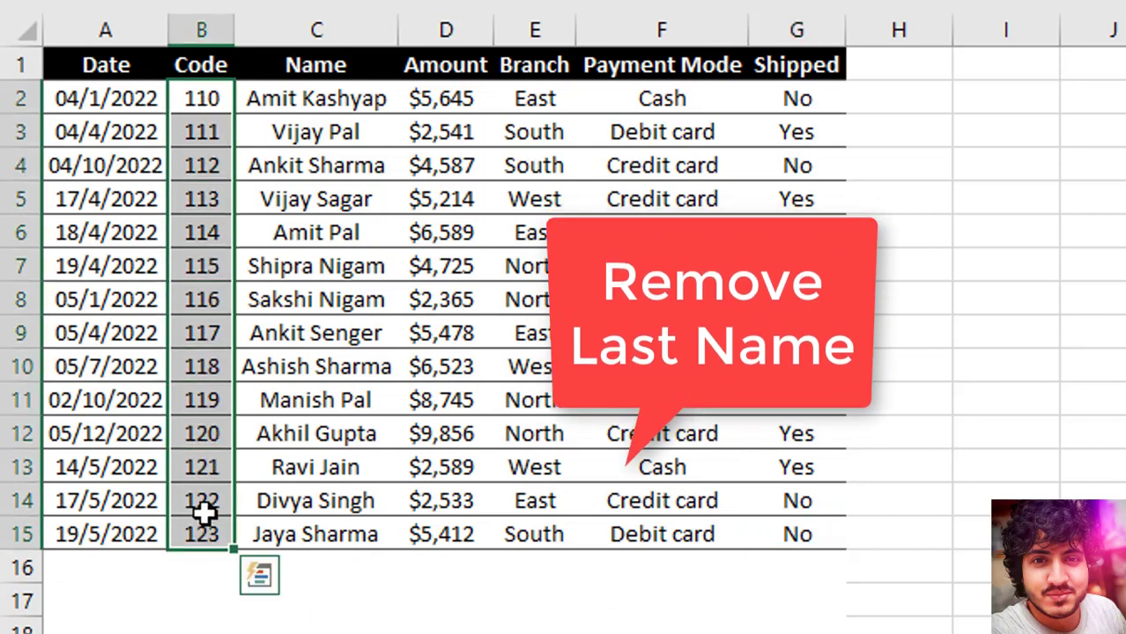
pyautogui.moveTo(364, 104)
pyautogui.mouseDown()
pyautogui.moveTo(353, 282)
pyautogui.moveTo(357, 537)
pyautogui.mouseUp()
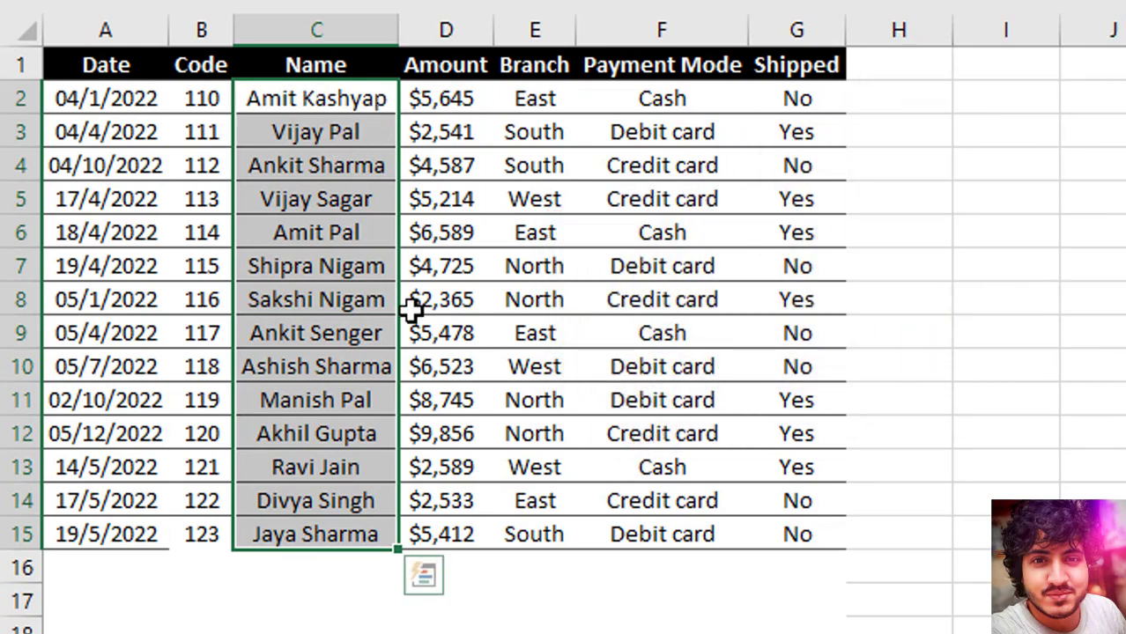
pyautogui.click(502, 204)
pyautogui.moveTo(317, 98)
pyautogui.mouseDown()
pyautogui.moveTo(319, 429)
pyautogui.moveTo(304, 531)
pyautogui.mouseUp()
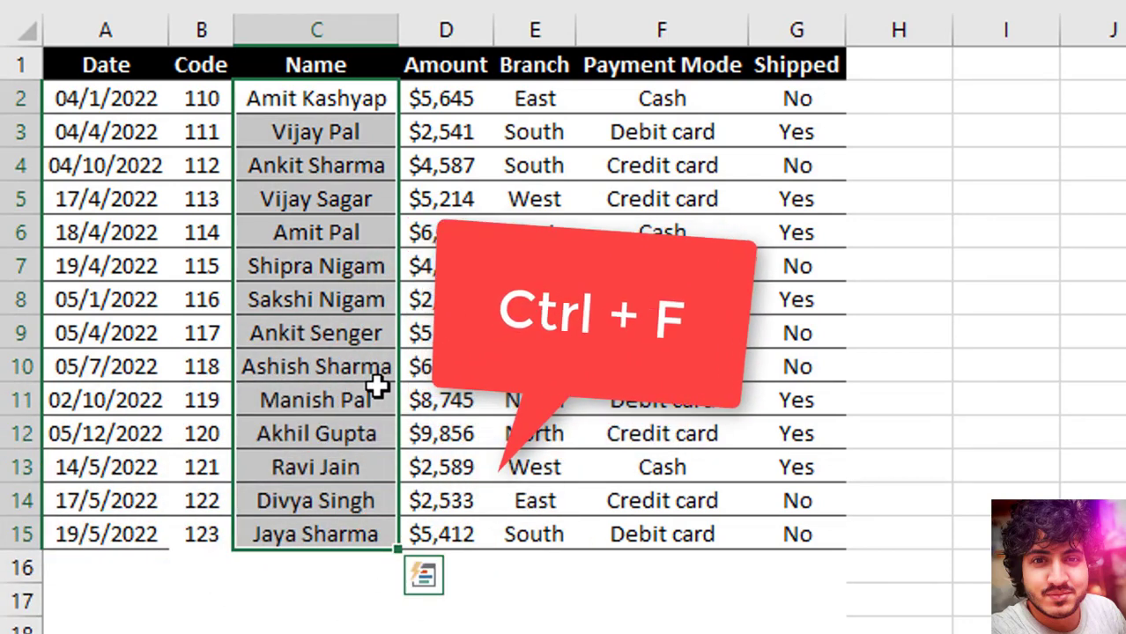
# - Replace all '*' matches with nothing to leave first names only, then close Find and Replace
pyautogui.hotkey('ctrl', 'f')
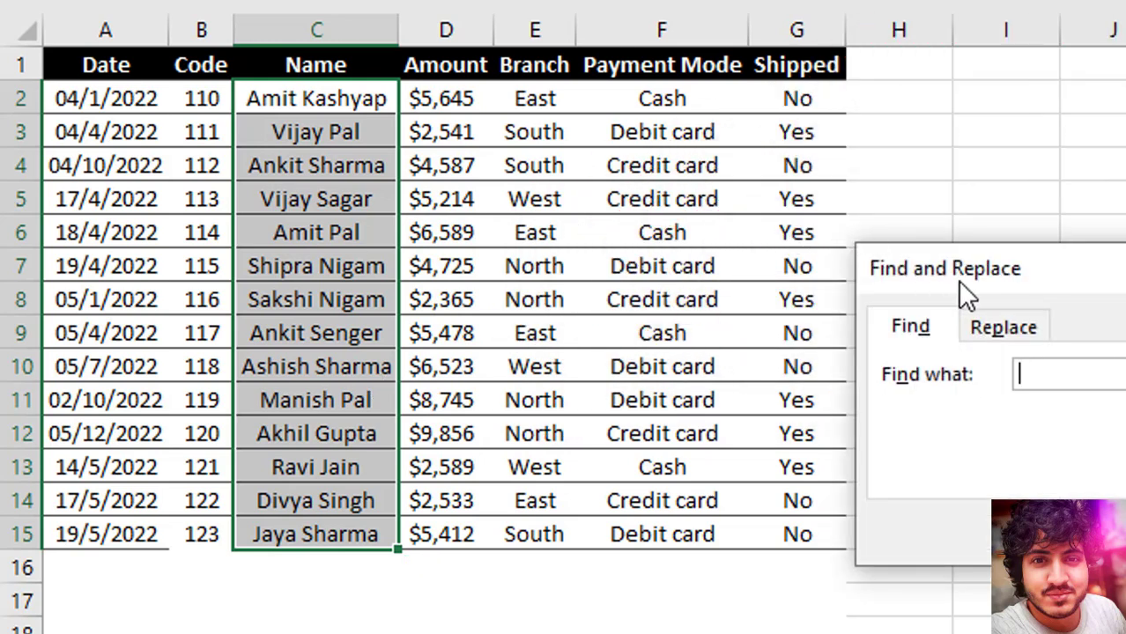
pyautogui.moveTo(951, 277)
pyautogui.mouseDown()
pyautogui.moveTo(464, 106)
pyautogui.moveTo(404, 105)
pyautogui.mouseUp()
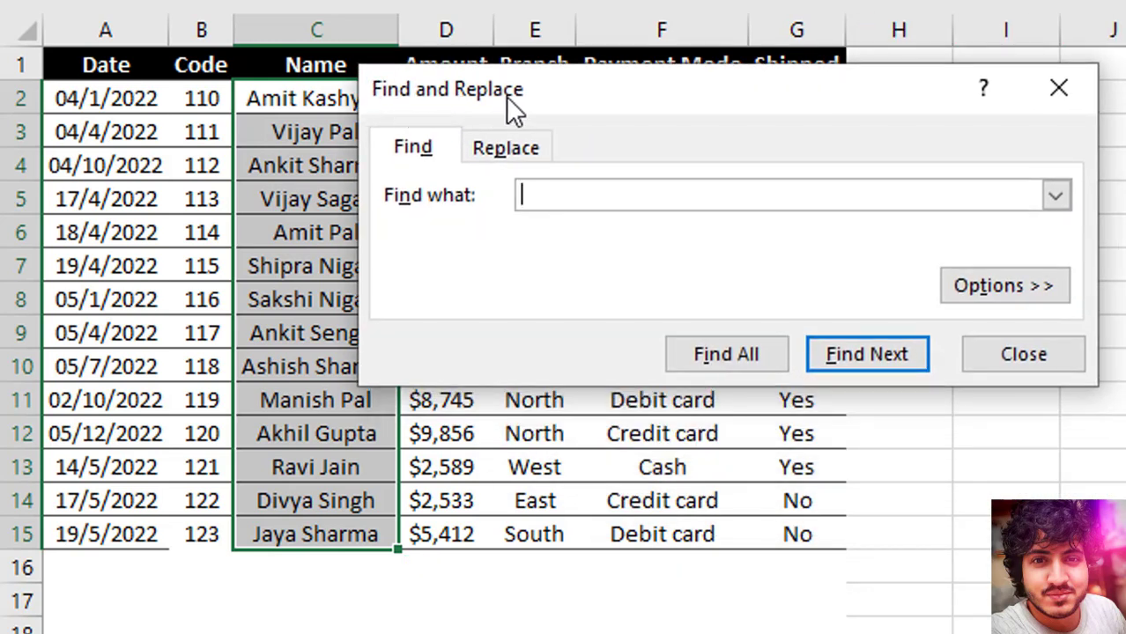
pyautogui.click(504, 150)
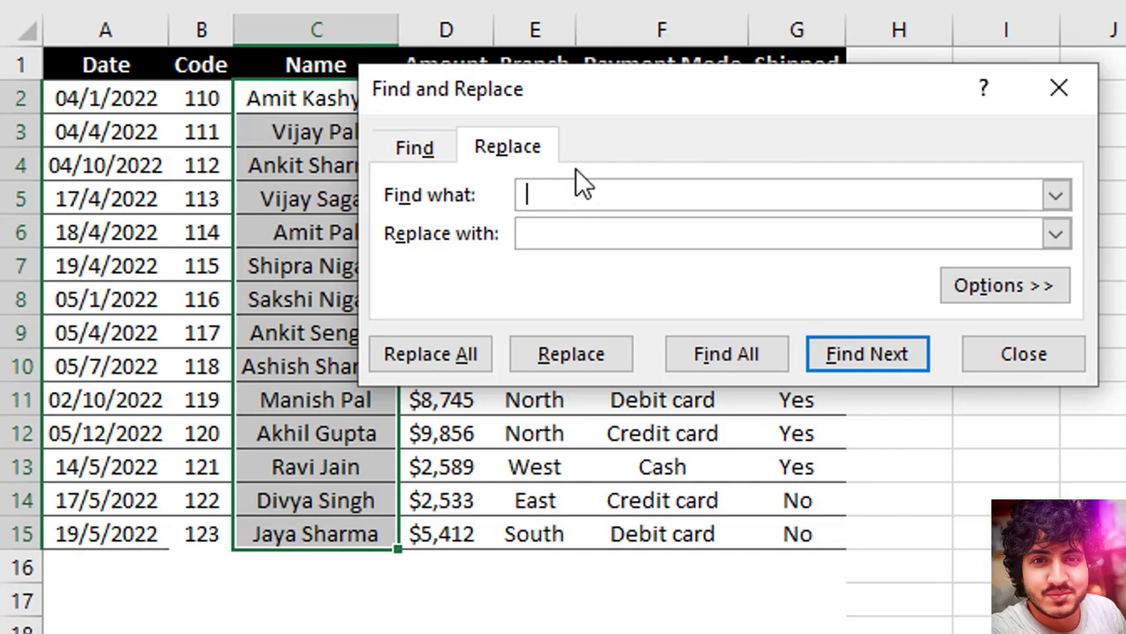
pyautogui.write('*')
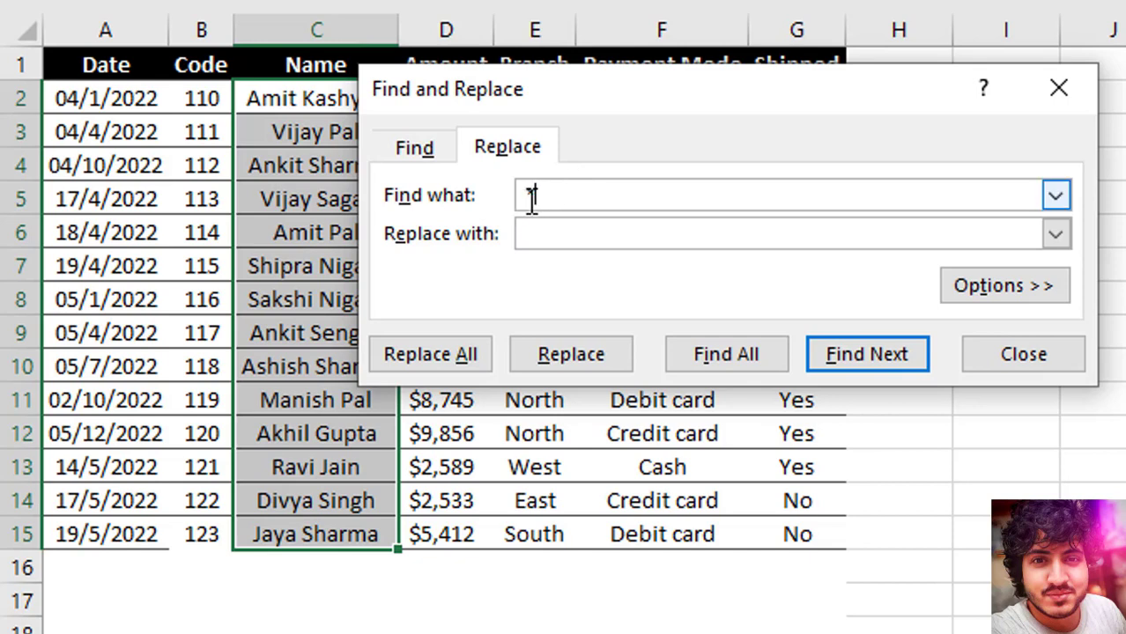
pyautogui.click(426, 353)
pyautogui.click(1114, 393)
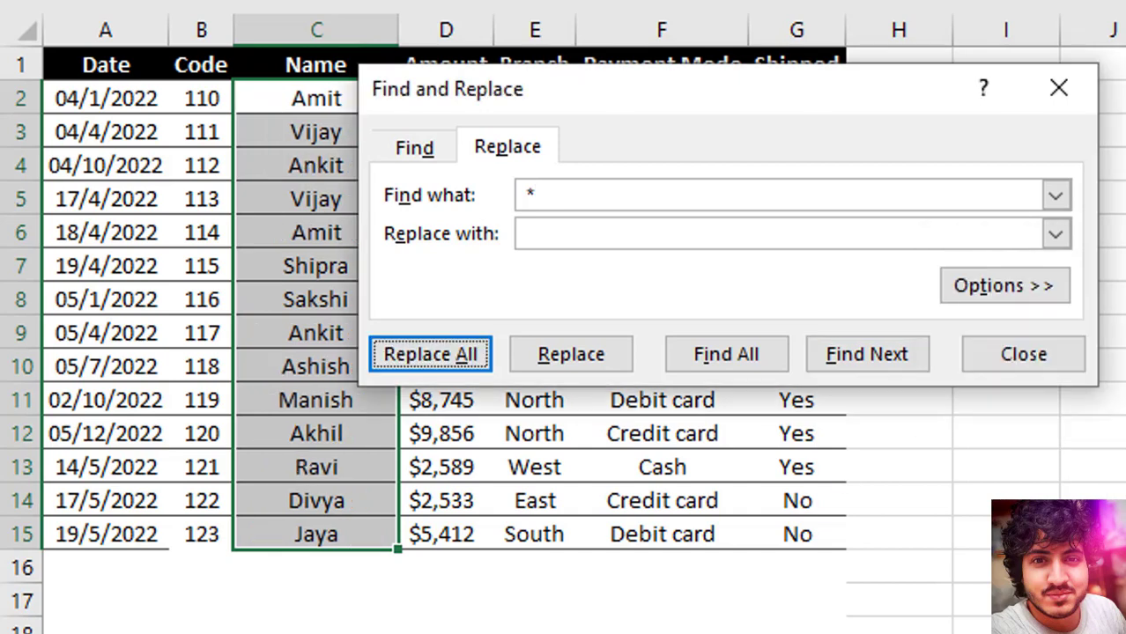
pyautogui.click(1057, 88)
# - AutoFit the Name column width to the shorter first names in C2:C15
pyautogui.click(377, 100)
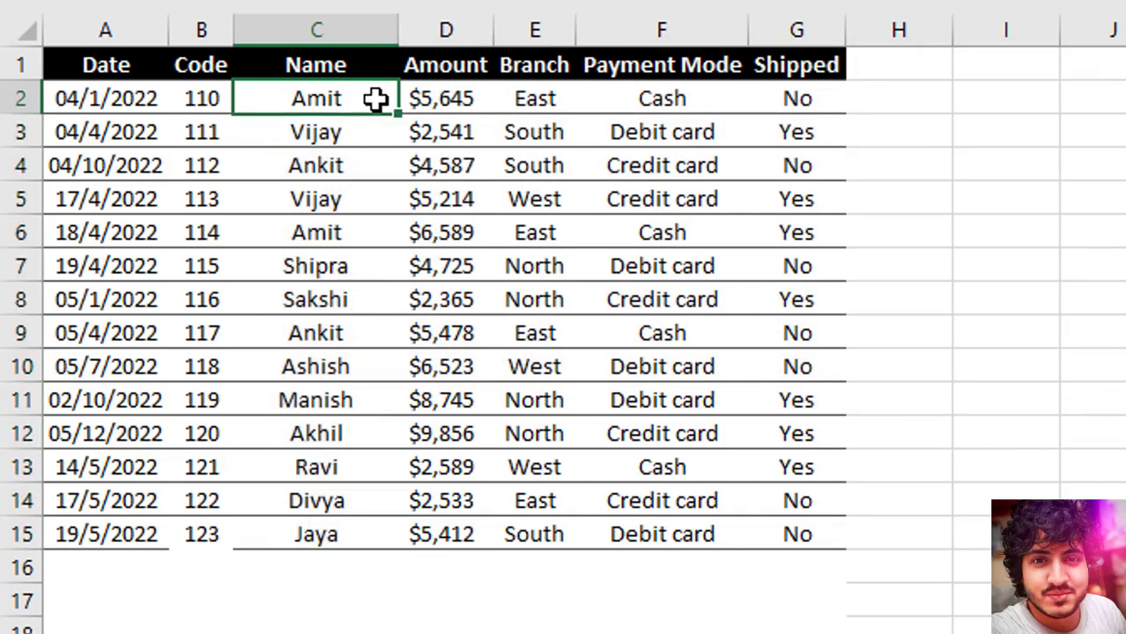
pyautogui.moveTo(376, 99); pyautogui.dragTo(348, 527)
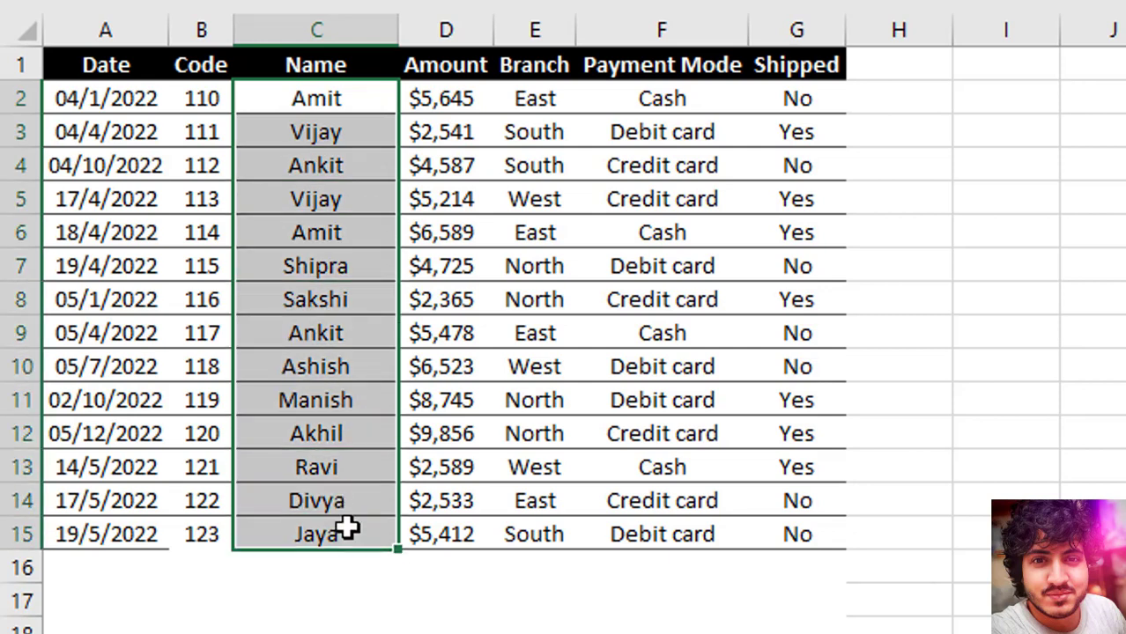
pyautogui.click(355, 104)
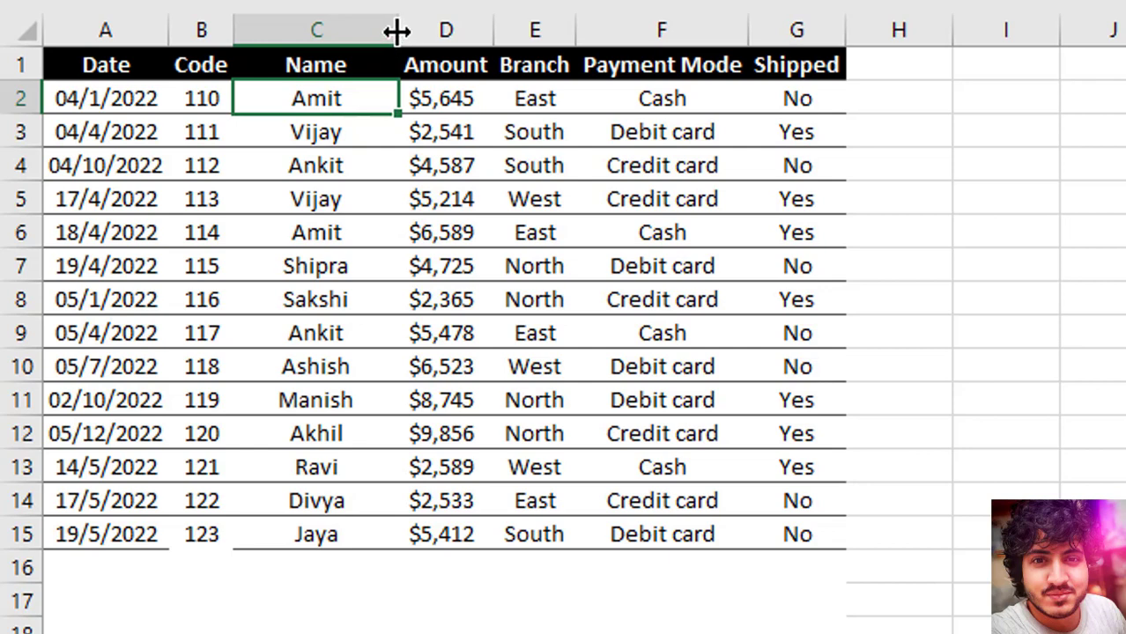
pyautogui.doubleClick(396, 31)
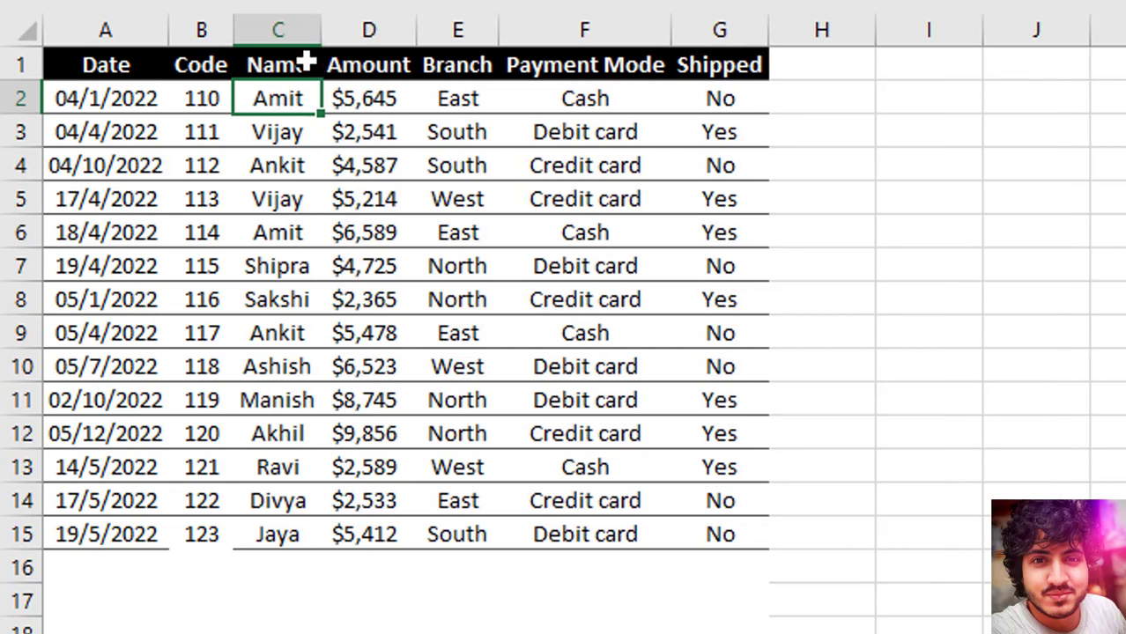
pyautogui.moveTo(304, 57); pyautogui.dragTo(299, 532)
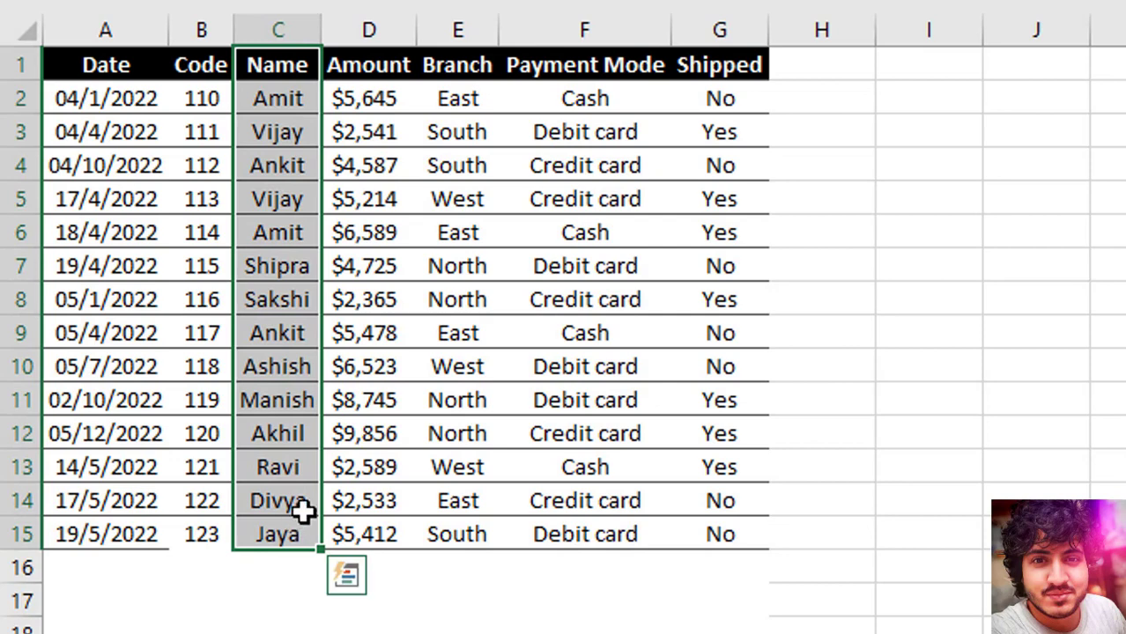
pyautogui.click(679, 532)
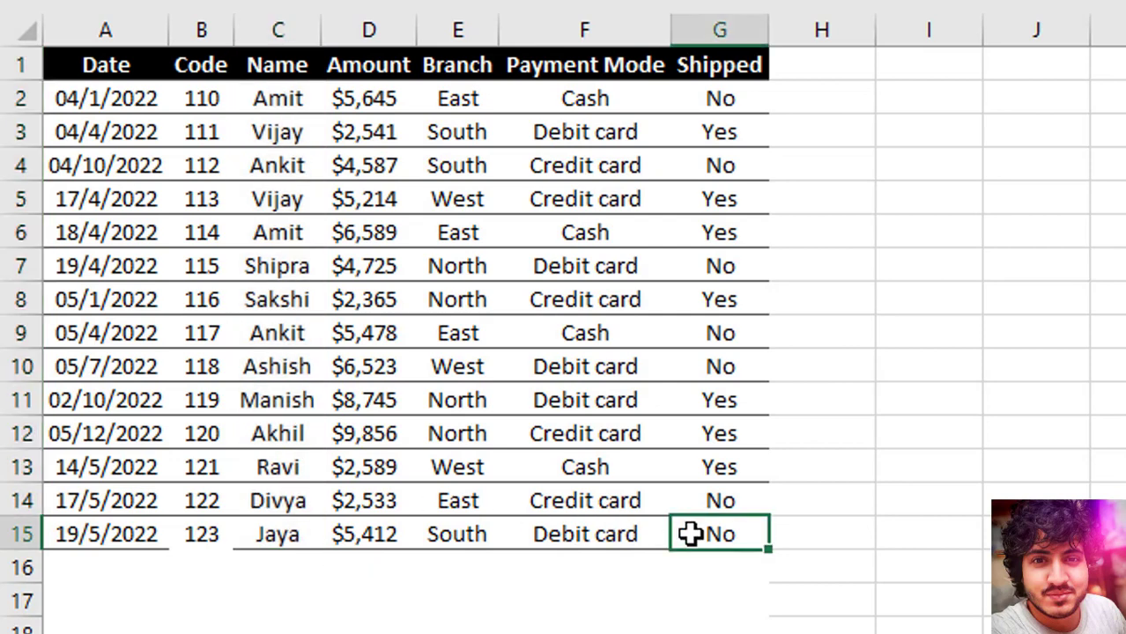
pyautogui.moveTo(686, 533)
pyautogui.mouseDown()
pyautogui.moveTo(104, 148)
pyautogui.moveTo(37, 68)
pyautogui.mouseUp()
pyautogui.click(220, 139)
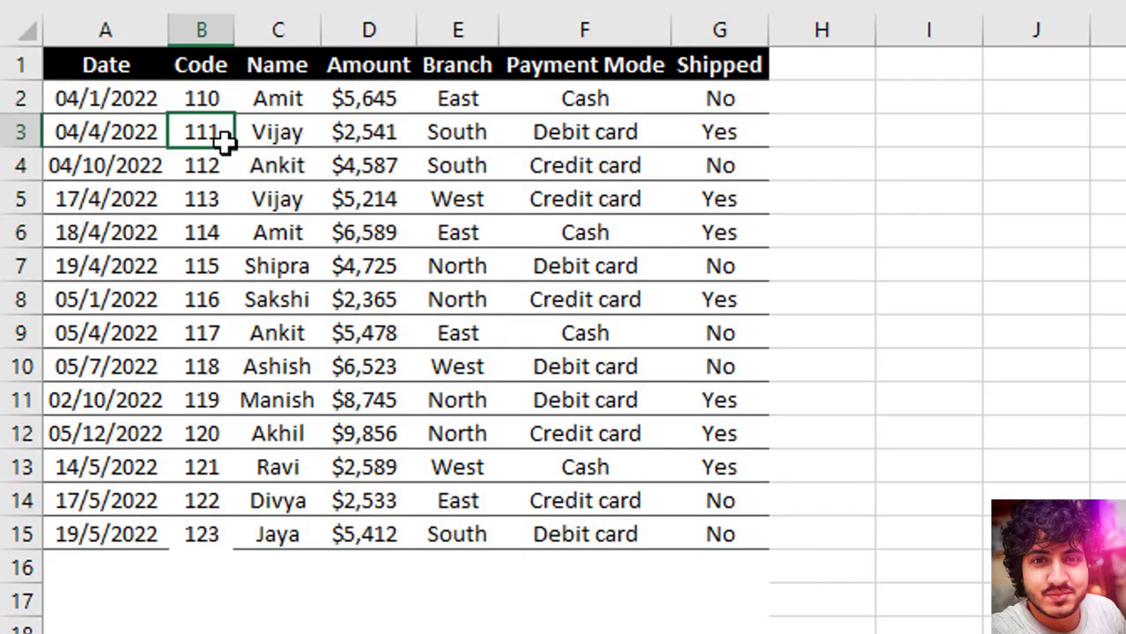